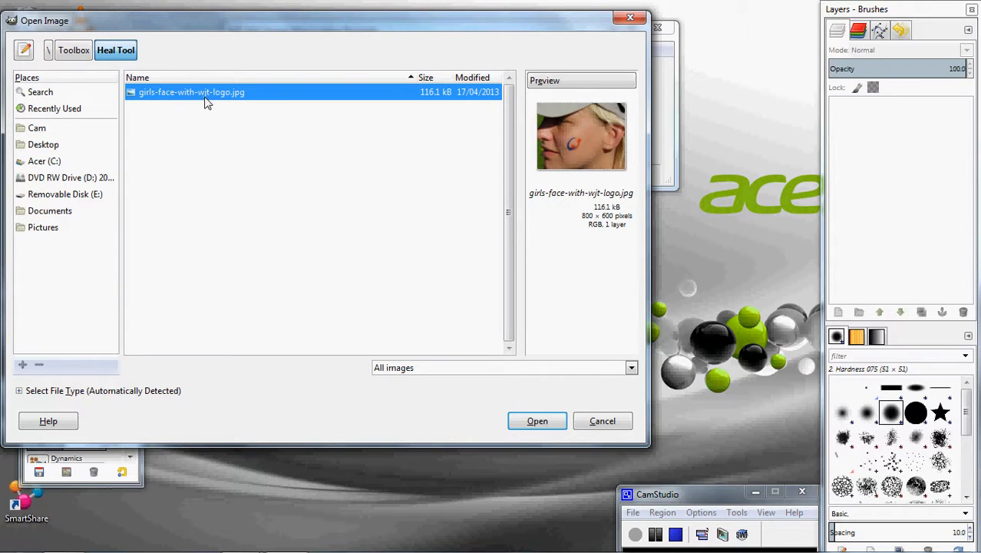
Step: Open girls-face-with-wjt-logo.jpg from the Heal Tool folder and activate the Healing tool
{"action": "left_click", "coordinate": [556, 428]}
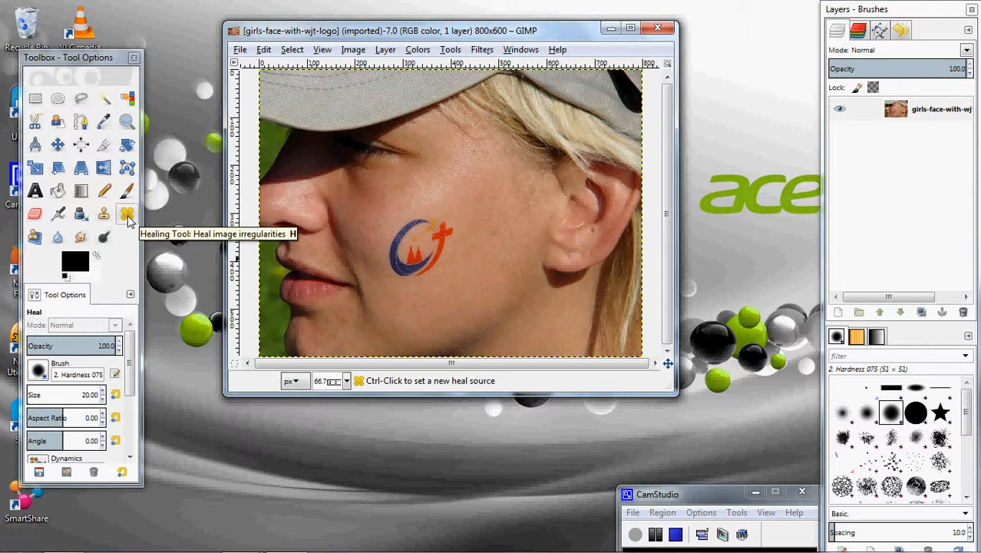
{"action": "left_click", "coordinate": [129, 218]}
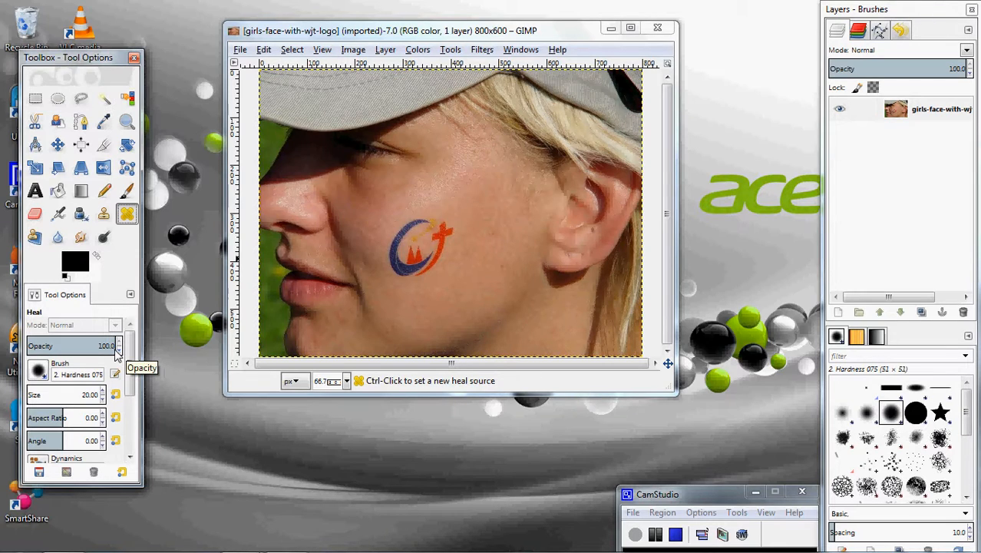
Step: Lower the Healing tool's opacity to about 30.6
{"action": "left_click_drag", "start_coordinate": [117, 349], "coordinate": [42, 357]}
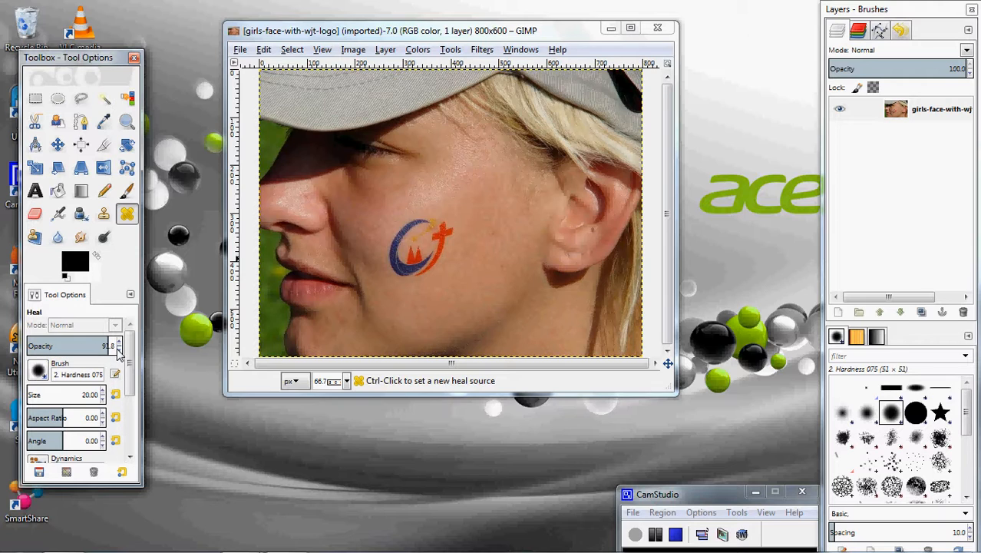
{"action": "left_click", "coordinate": [119, 350]}
{"action": "left_click", "coordinate": [119, 350]}
{"action": "left_click_drag", "start_coordinate": [104, 349], "coordinate": [55, 351]}
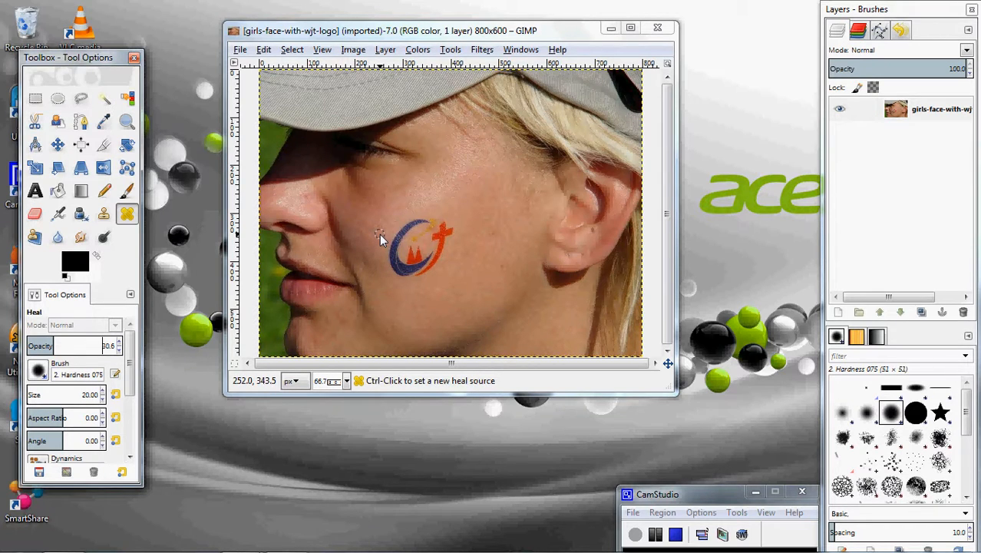
Step: Set the healing brush size to 50 and choose the 2. Hardness 075 brush
{"action": "left_click", "coordinate": [103, 391]}
{"action": "left_click", "coordinate": [103, 391]}
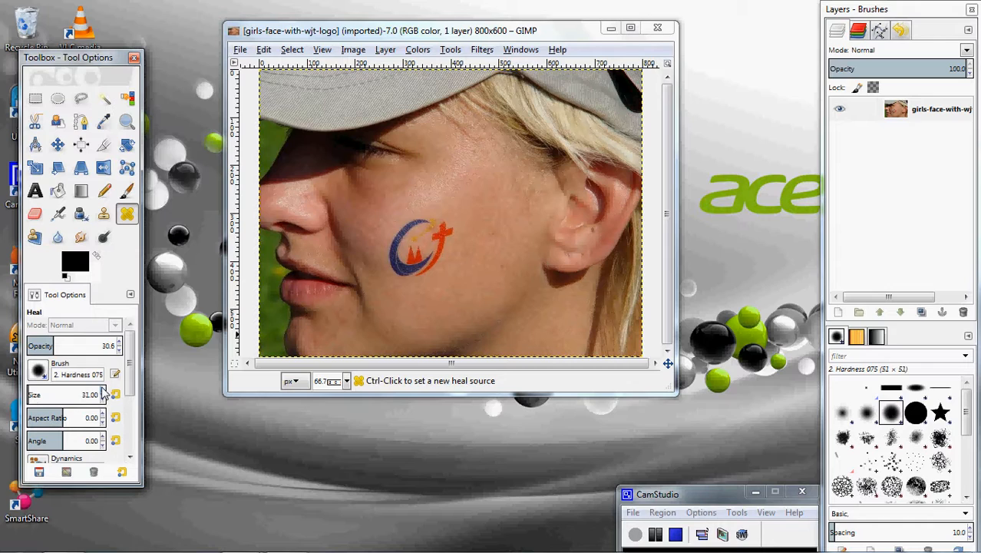
{"action": "left_click", "coordinate": [103, 390]}
{"action": "left_click", "coordinate": [103, 391]}
{"action": "left_click", "coordinate": [103, 391]}
{"action": "left_click", "coordinate": [103, 391]}
{"action": "left_click", "coordinate": [103, 390]}
{"action": "left_click", "coordinate": [38, 371]}
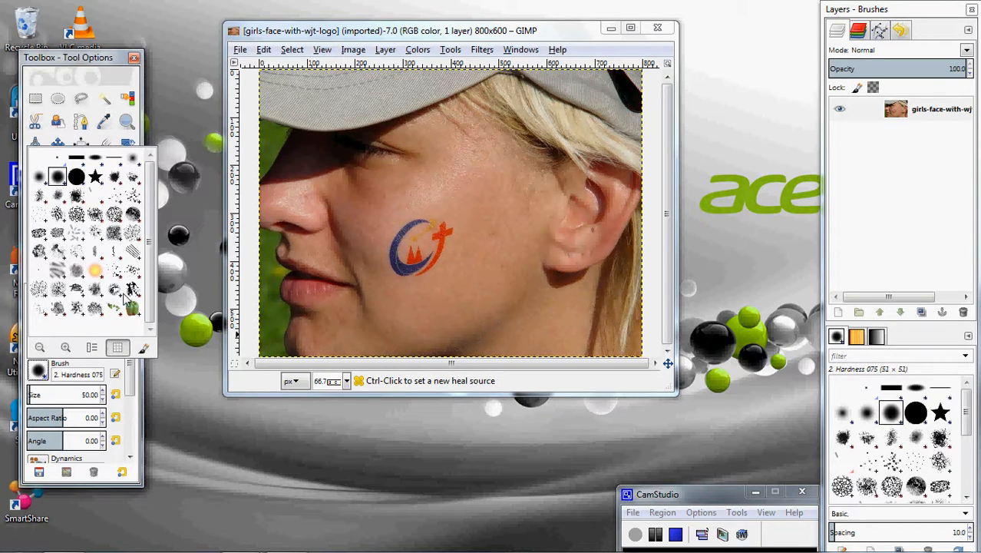
{"action": "left_click", "coordinate": [57, 177]}
{"action": "left_click", "coordinate": [177, 406]}
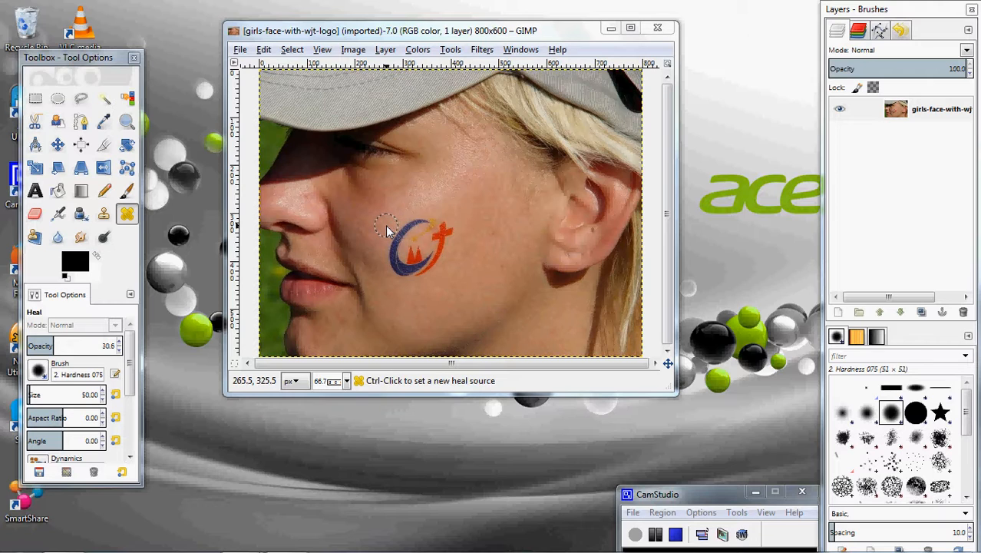
Step: Sample clean cheek skin just beside the logo's upper-left edge and heal the upper-left part of the blue arc
{"action": "key", "text": "ctrl"}
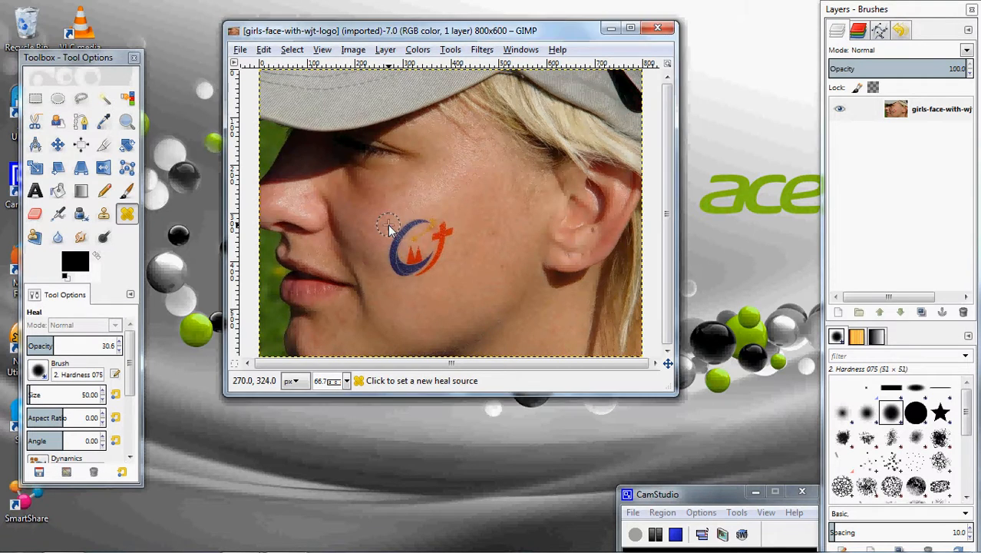
{"action": "left_click", "coordinate": [389, 230], "text": "ctrl"}
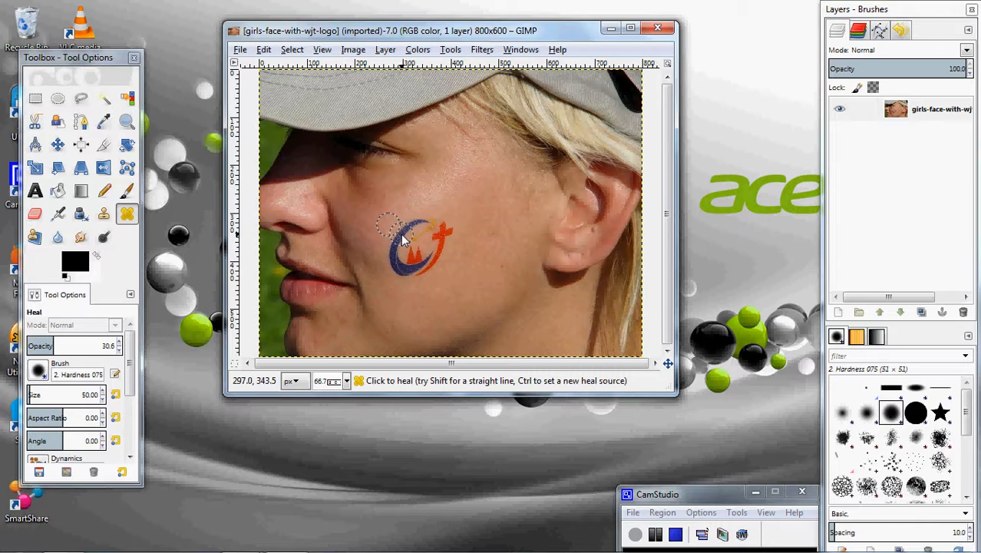
{"action": "left_click", "coordinate": [404, 239]}
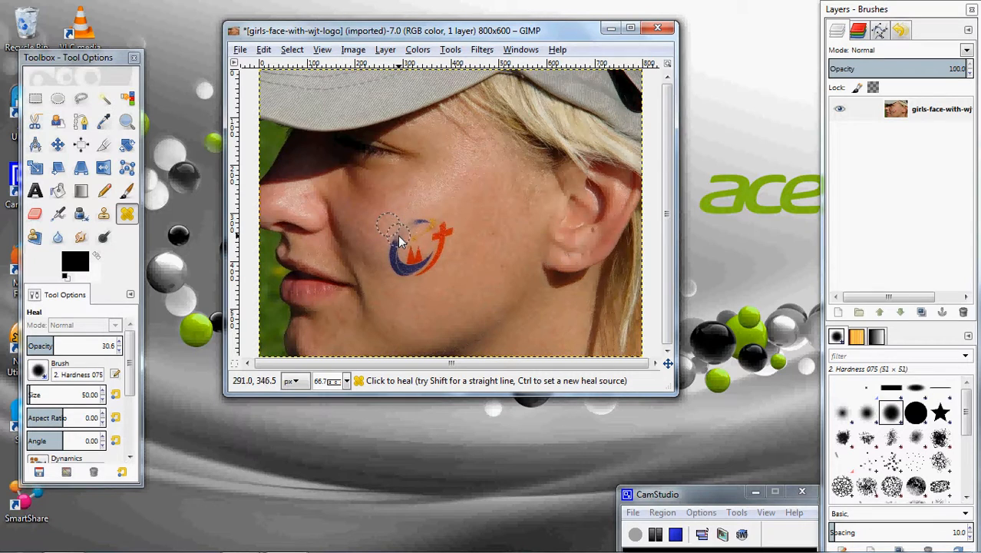
{"action": "left_click", "coordinate": [397, 244]}
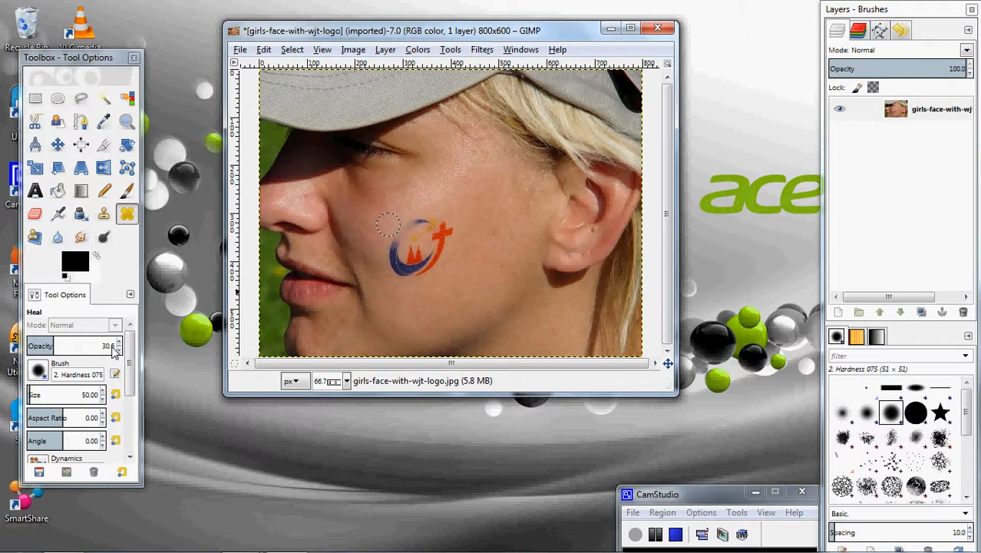
Step: Raise the healing opacity to 100 and heal the top of the blue arc with skin sampled above the logo
{"action": "left_click_drag", "start_coordinate": [57, 348], "coordinate": [354, 350]}
{"action": "left_click_drag", "start_coordinate": [142, 351], "coordinate": [219, 336]}
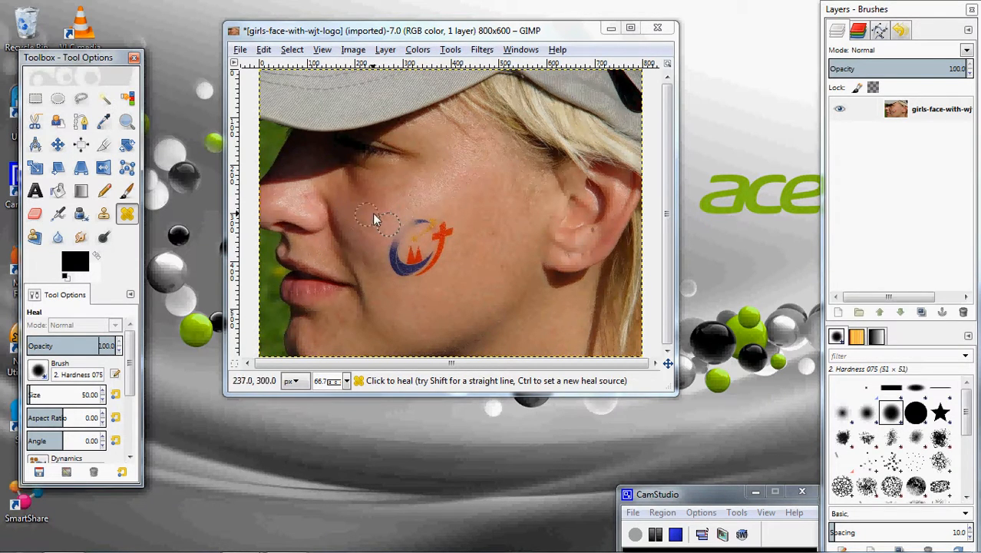
{"action": "left_click", "coordinate": [411, 206], "text": "ctrl"}
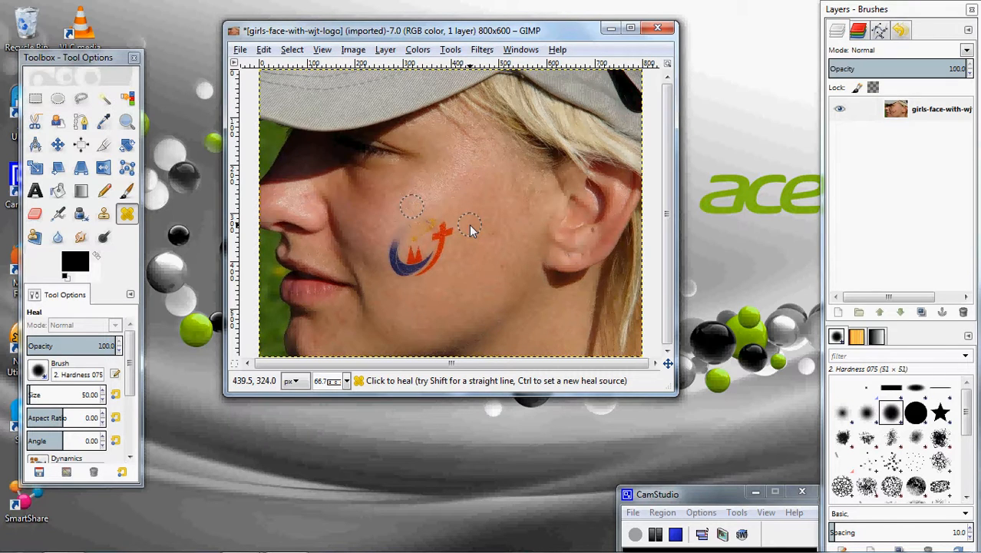
{"action": "left_click", "coordinate": [417, 214], "text": "ctrl"}
Step: Sample the skin just below the logo and heal the bottom of the blue arc
{"action": "key", "text": "ctrl"}
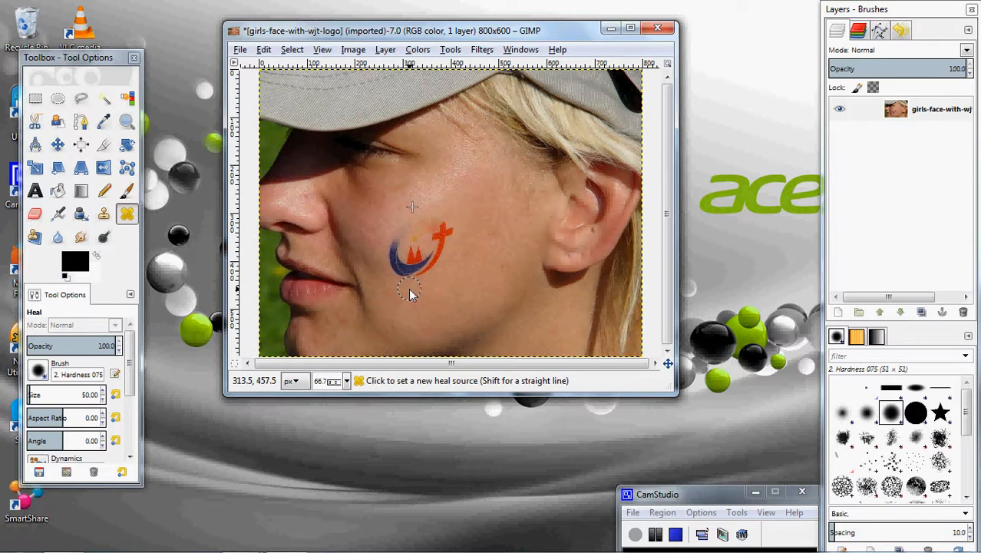
{"action": "left_click", "coordinate": [408, 288], "text": "ctrl"}
{"action": "mouse_move", "coordinate": [408, 281]}
{"action": "left_mouse_down"}
{"action": "mouse_move", "coordinate": [397, 268]}
{"action": "mouse_move", "coordinate": [413, 275]}
{"action": "left_mouse_up"}
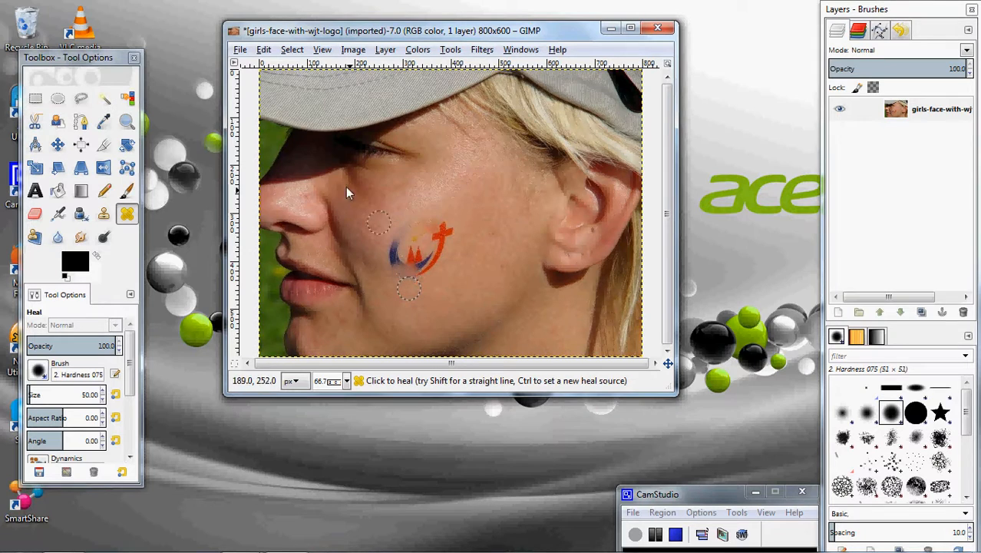
Step: Sample the shadowed area under the cap and heal over the logo's orange cross and curve
{"action": "key", "text": "ctrl"}
{"action": "left_click", "coordinate": [301, 161], "text": "ctrl"}
{"action": "mouse_move", "coordinate": [441, 248]}
{"action": "left_mouse_down"}
{"action": "mouse_move", "coordinate": [441, 234]}
{"action": "mouse_move", "coordinate": [441, 255]}
{"action": "mouse_move", "coordinate": [426, 269]}
{"action": "mouse_move", "coordinate": [419, 255]}
{"action": "left_mouse_up"}
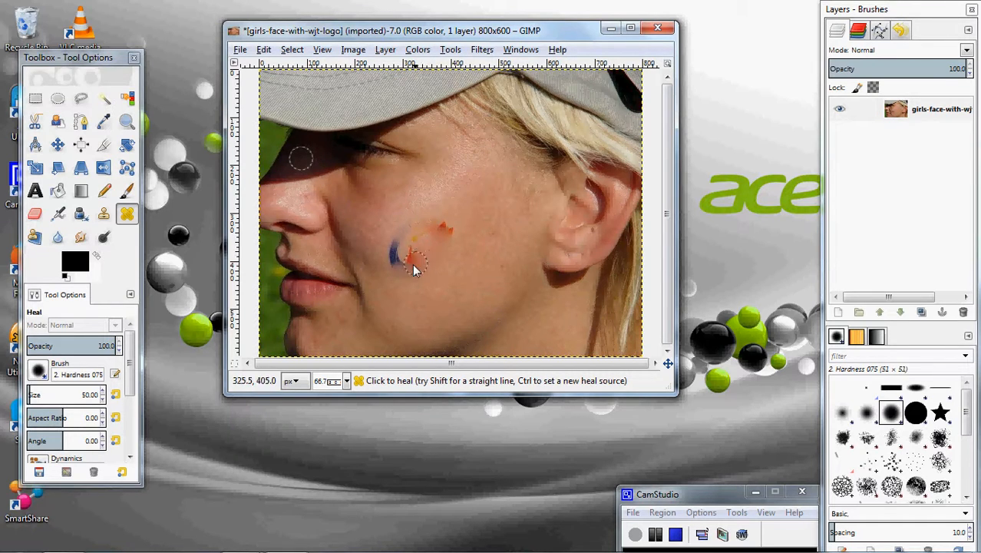
Step: Heal the remaining orange patches of the cross and figures, sampling cheek skin to the upper right of the logo
{"action": "left_click_drag", "start_coordinate": [416, 264], "coordinate": [428, 257]}
{"action": "left_click_drag", "start_coordinate": [459, 218], "coordinate": [415, 250]}
{"action": "left_click", "coordinate": [459, 216], "text": "ctrl"}
{"action": "left_click_drag", "start_coordinate": [452, 231], "coordinate": [442, 225]}
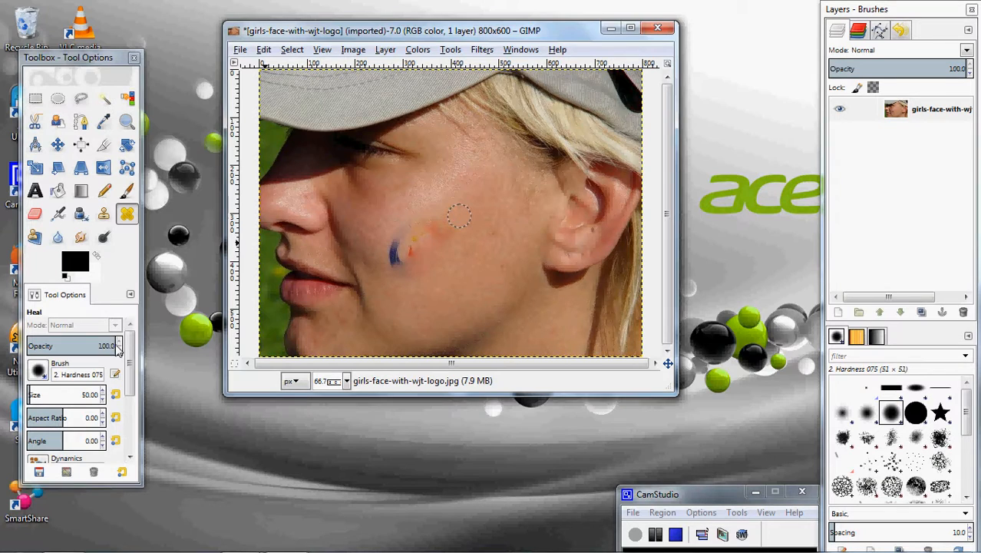
Step: Lower the healing opacity to about 31.5 and soften the orange tint where the cross was, sampling skin to its right
{"action": "left_click_drag", "start_coordinate": [117, 347], "coordinate": [55, 349]}
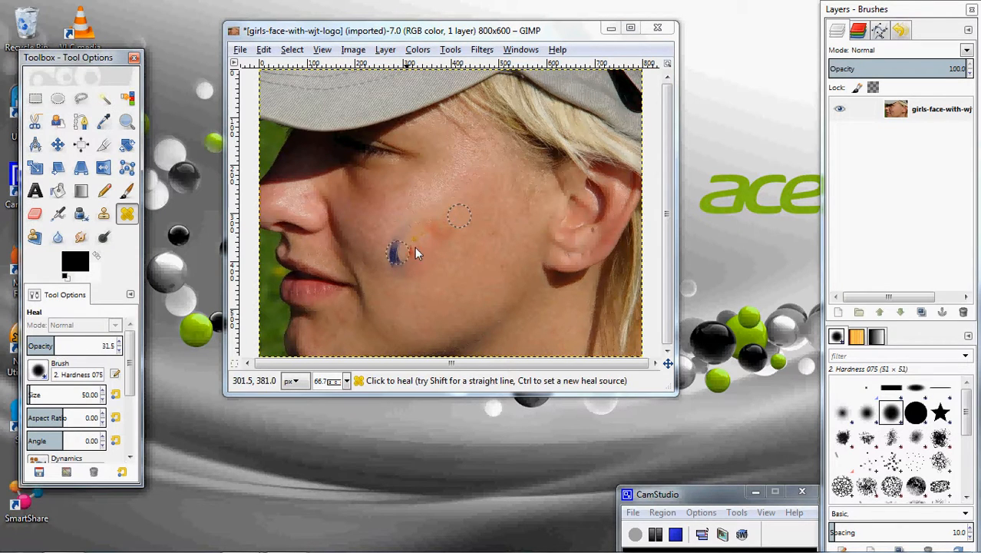
{"action": "left_click", "coordinate": [470, 230], "text": "ctrl"}
{"action": "left_click", "coordinate": [448, 232]}
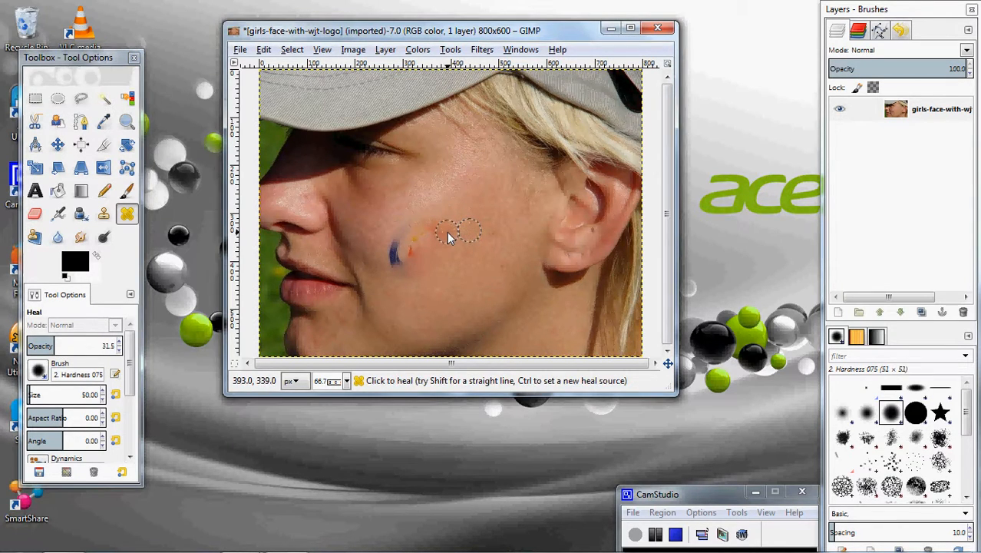
{"action": "left_click", "coordinate": [450, 236]}
{"action": "left_click", "coordinate": [435, 230]}
Step: Fade the leftover blue patch with repeated healing strokes, sampling skin to its left and below it
{"action": "key", "text": "ctrl"}
{"action": "left_click", "coordinate": [381, 283], "text": "ctrl"}
{"action": "left_click", "coordinate": [393, 253]}
{"action": "left_click", "coordinate": [399, 249]}
{"action": "key", "text": "ctrl"}
{"action": "left_click", "coordinate": [369, 250], "text": "ctrl"}
{"action": "left_click", "coordinate": [394, 249]}
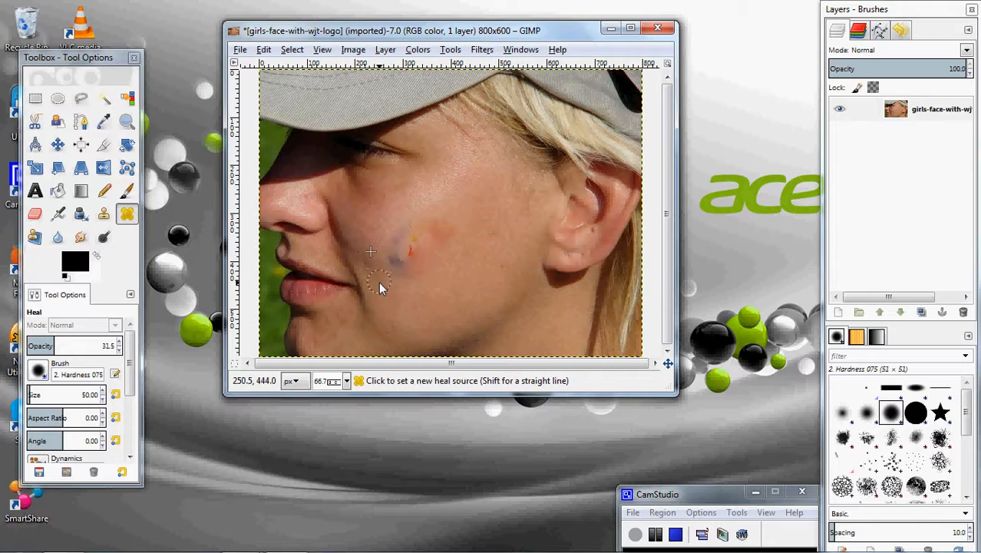
{"action": "left_click", "coordinate": [378, 282], "text": "ctrl"}
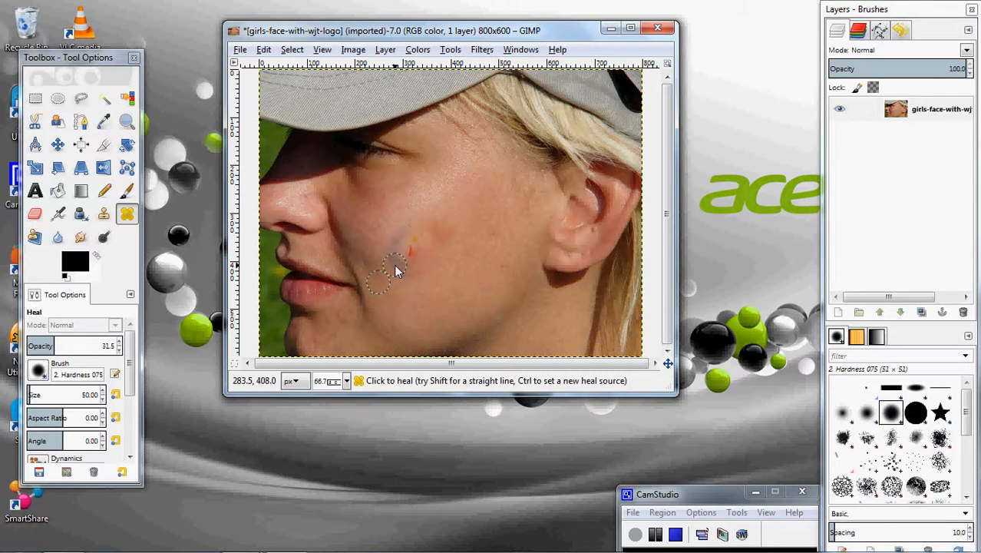
Step: Heal the small red spot left at the logo's centre, sampling clean skin above and below it
{"action": "left_click", "coordinate": [381, 229], "text": "ctrl"}
{"action": "left_click", "coordinate": [394, 217], "text": "ctrl"}
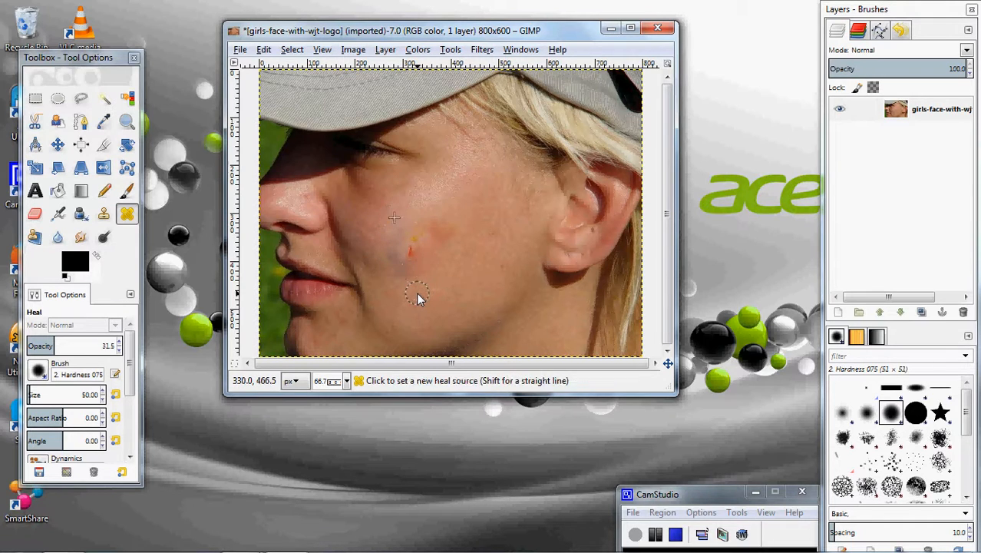
{"action": "left_click", "coordinate": [417, 292], "text": "ctrl"}
{"action": "left_click", "coordinate": [409, 252]}
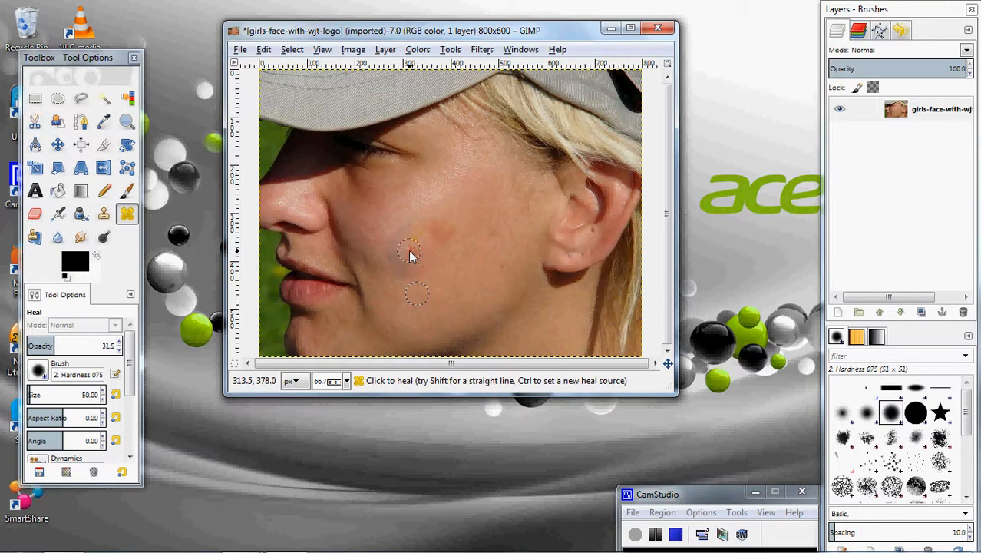
Step: Blend the remaining orange and bluish discolouration on the cheek, resampling clean skin around the former logo
{"action": "left_click", "coordinate": [445, 282], "text": "ctrl"}
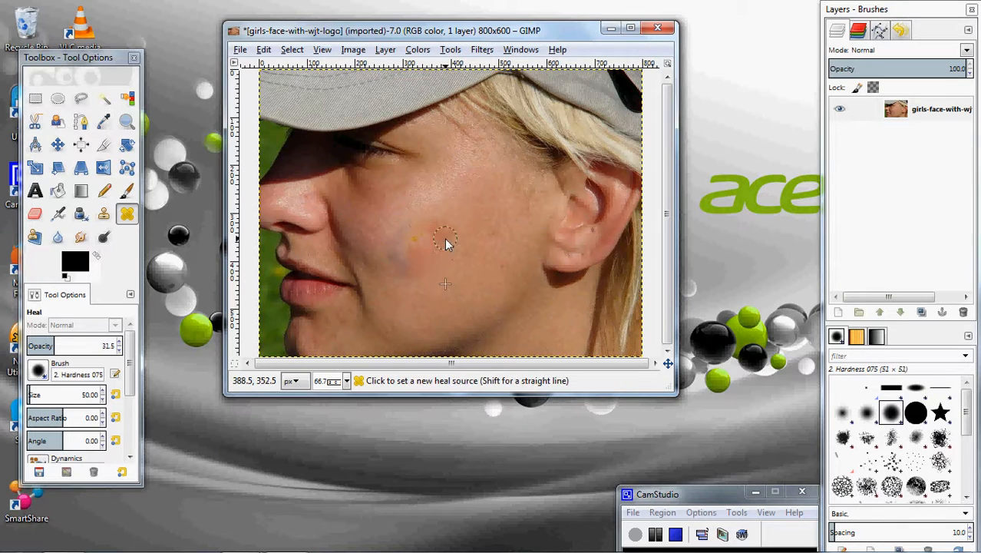
{"action": "left_click", "coordinate": [446, 237], "text": "ctrl"}
{"action": "left_click", "coordinate": [462, 223], "text": "ctrl"}
{"action": "left_click", "coordinate": [372, 274], "text": "ctrl"}
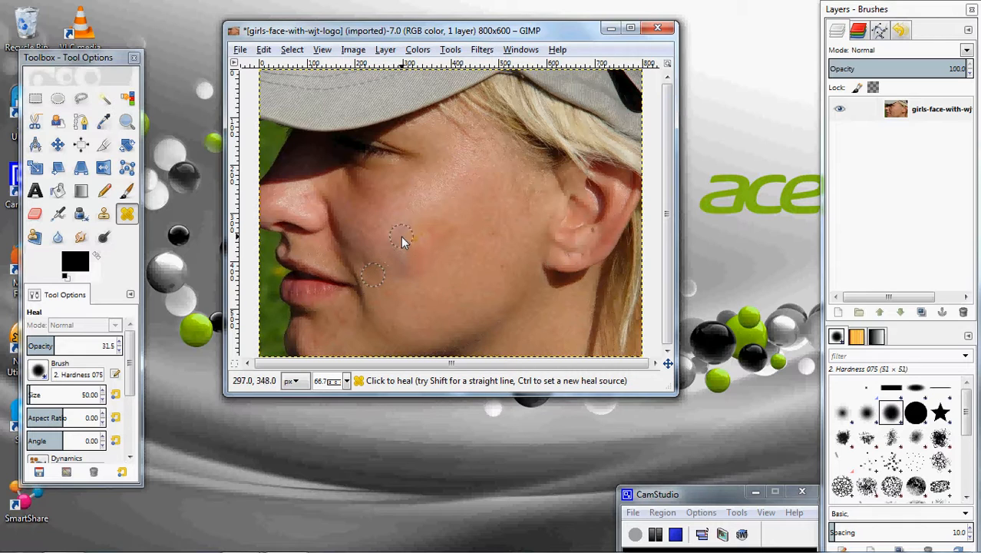
{"action": "left_click", "coordinate": [370, 234], "text": "ctrl"}
{"action": "left_click", "coordinate": [423, 229]}
{"action": "left_click", "coordinate": [407, 289], "text": "ctrl"}
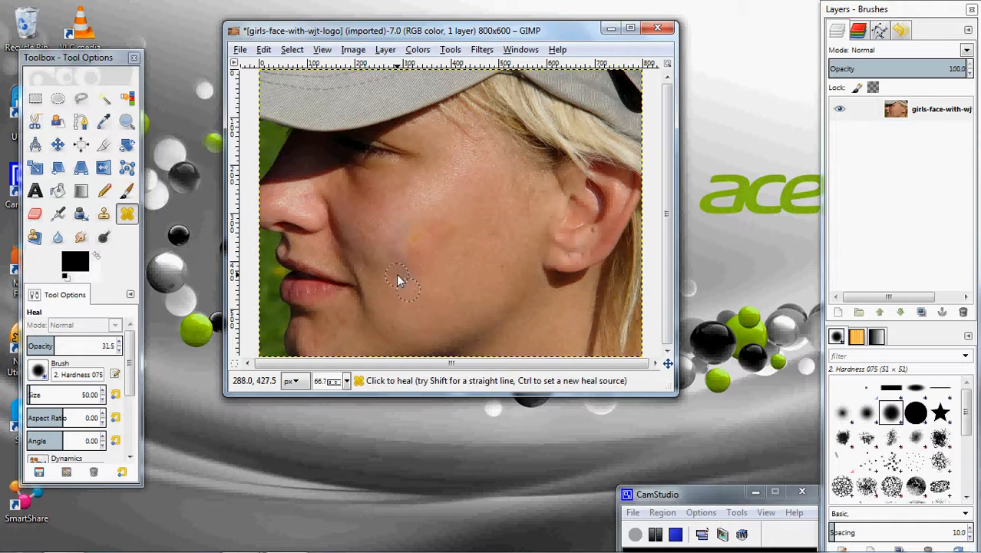